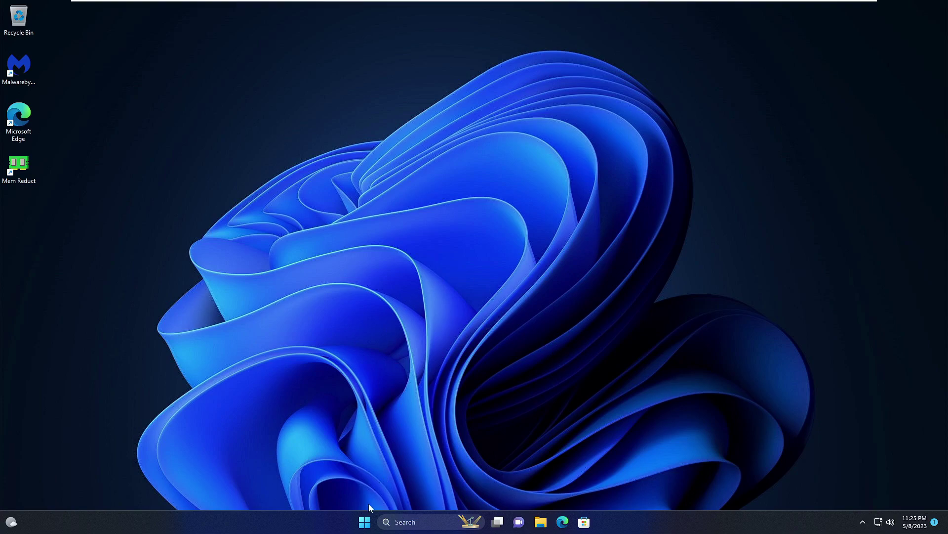
# Step: Open Settings, go to Network & internet > VPN, and start adding a new VPN connection
pyautogui.rightClick(368, 521)
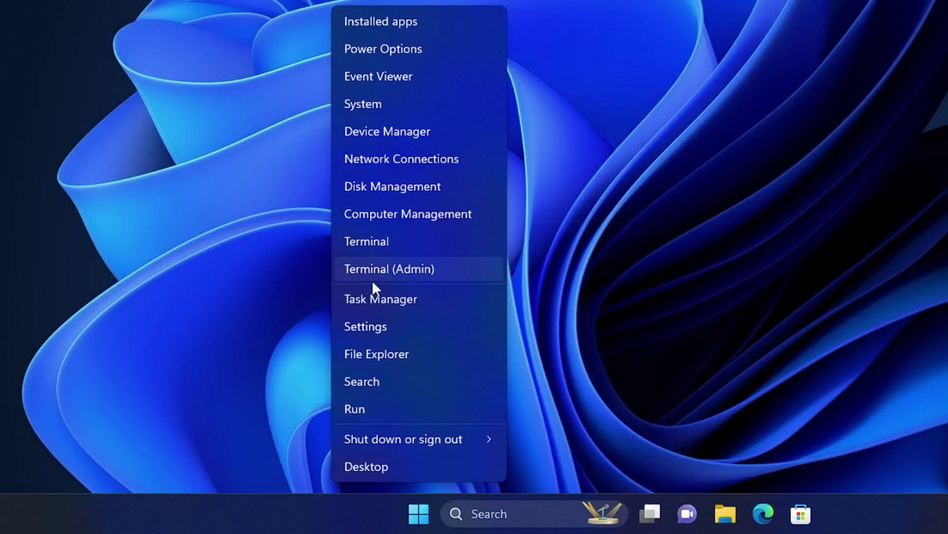
pyautogui.click(379, 328)
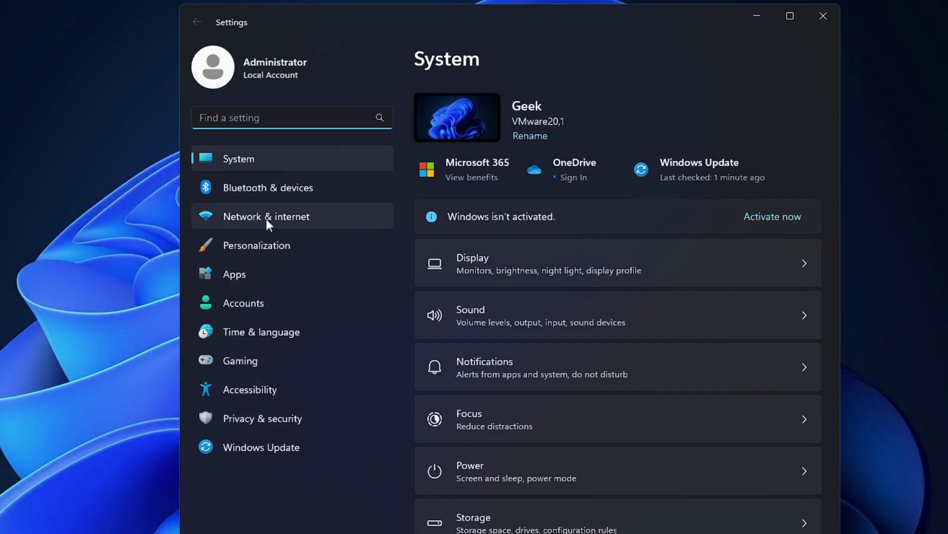
pyautogui.click(289, 220)
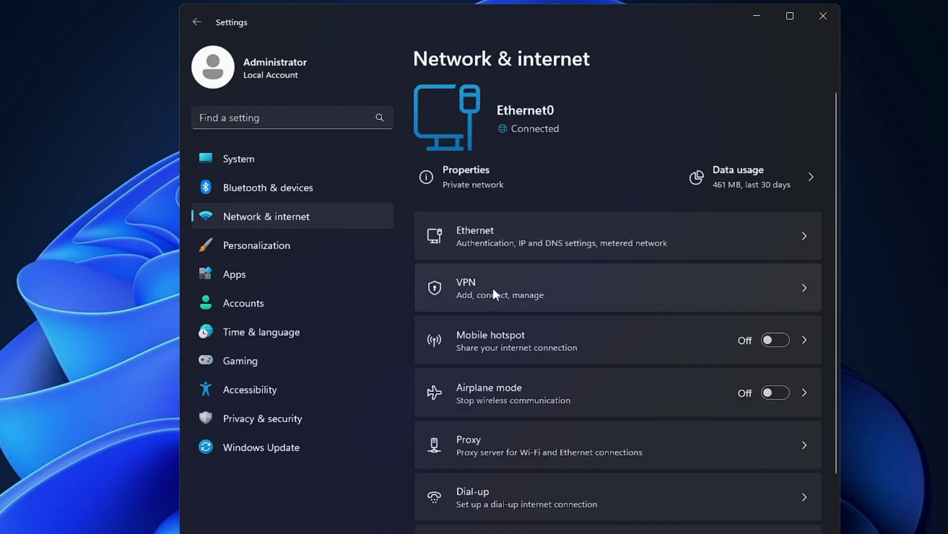
pyautogui.click(493, 289)
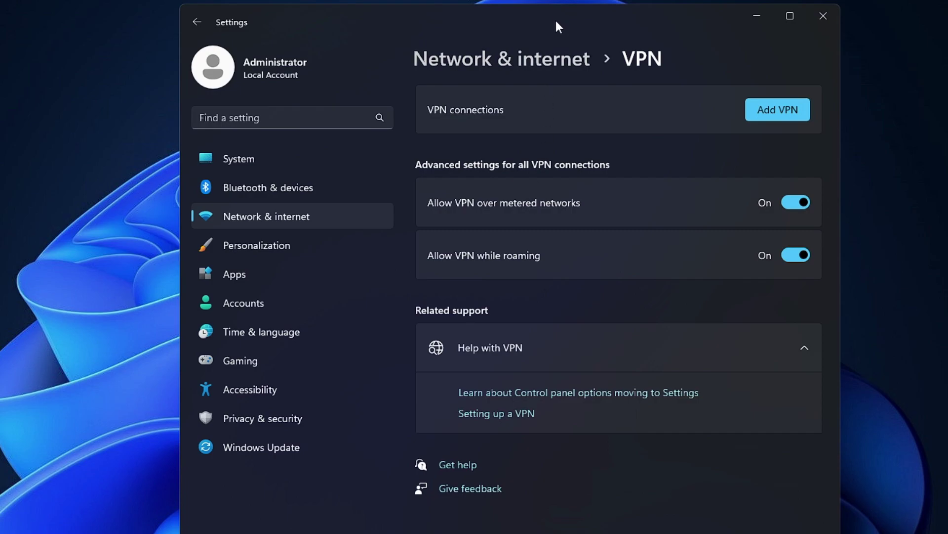
pyautogui.moveTo(556, 24); pyautogui.dragTo(443, 55)
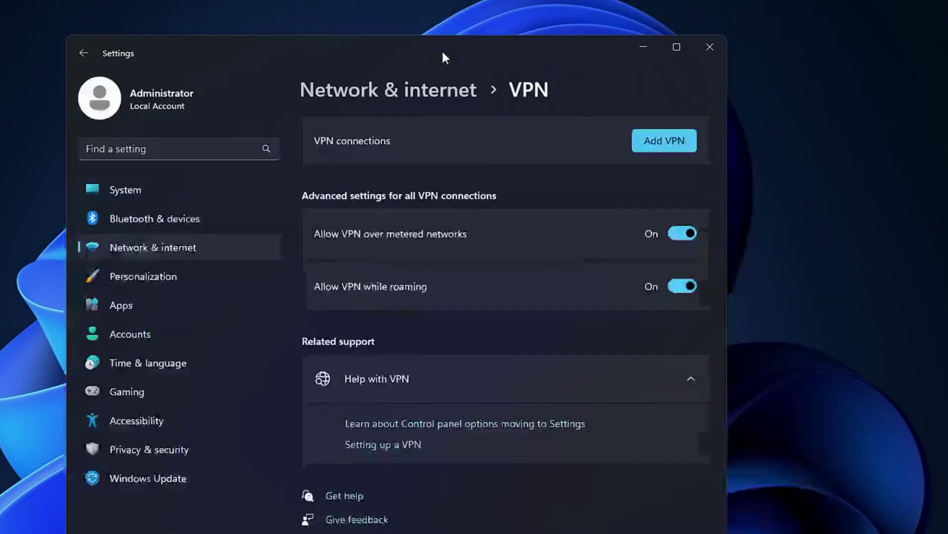
pyautogui.click(662, 147)
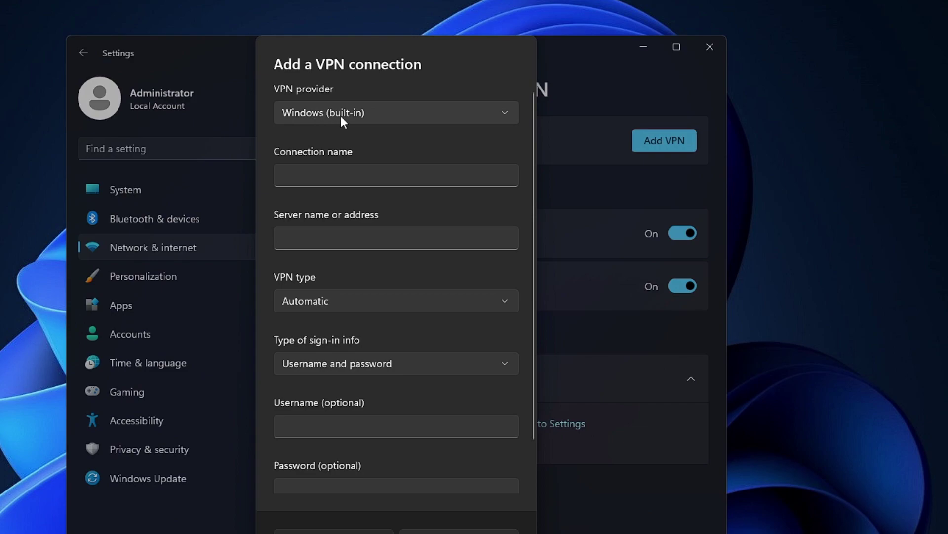
# Step: Enter 'Crown' as the new VPN connection name
pyautogui.press('Tab')
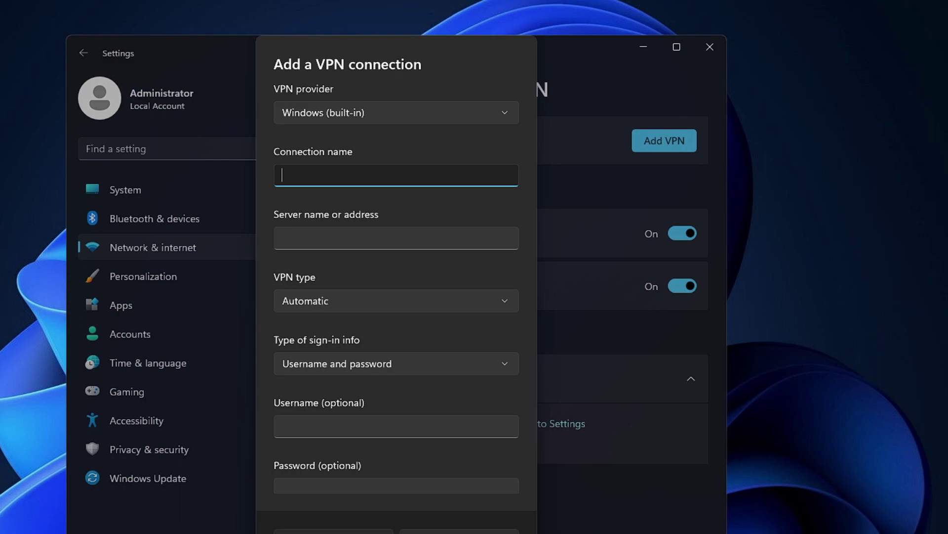
pyautogui.write('Cr')
pyautogui.write('own')
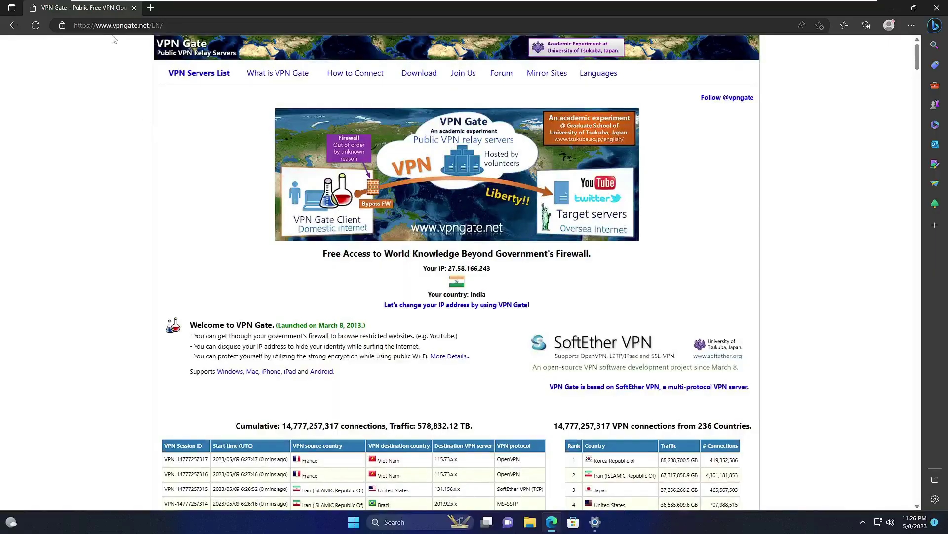
# Step: Select the Japanese server hostname public-vpn-252.opengw.net in the VPN Gate server list
pyautogui.scroll(-3, 168, 98)
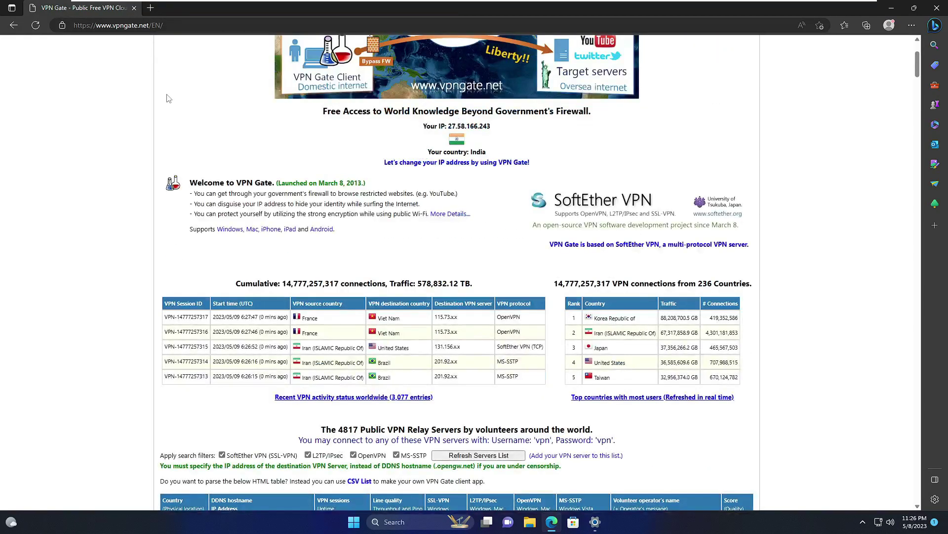
pyautogui.scroll(-2, 168, 99)
pyautogui.scroll(-2, 168, 98)
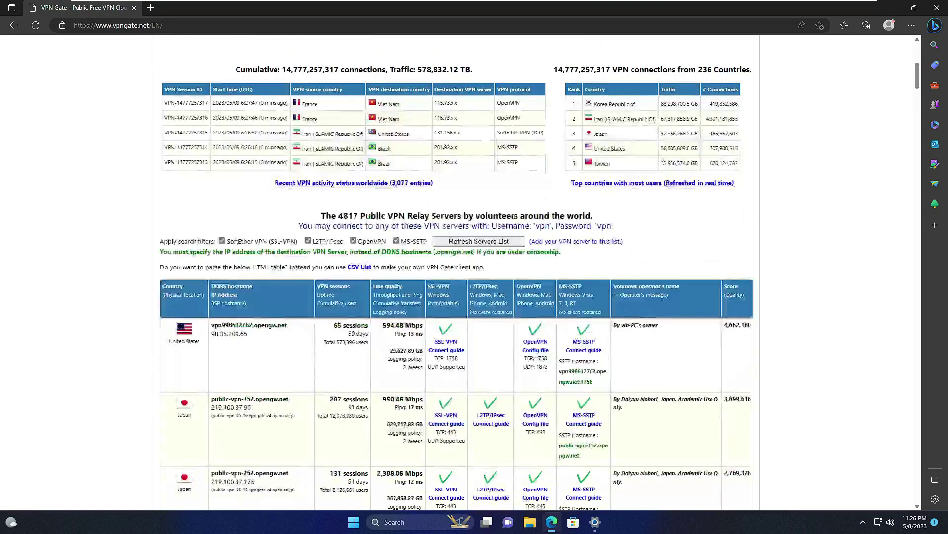
pyautogui.scroll(-2, 168, 98)
pyautogui.keyDown('ctrl'); pyautogui.scroll(2, 210, 228); pyautogui.keyUp('ctrl')
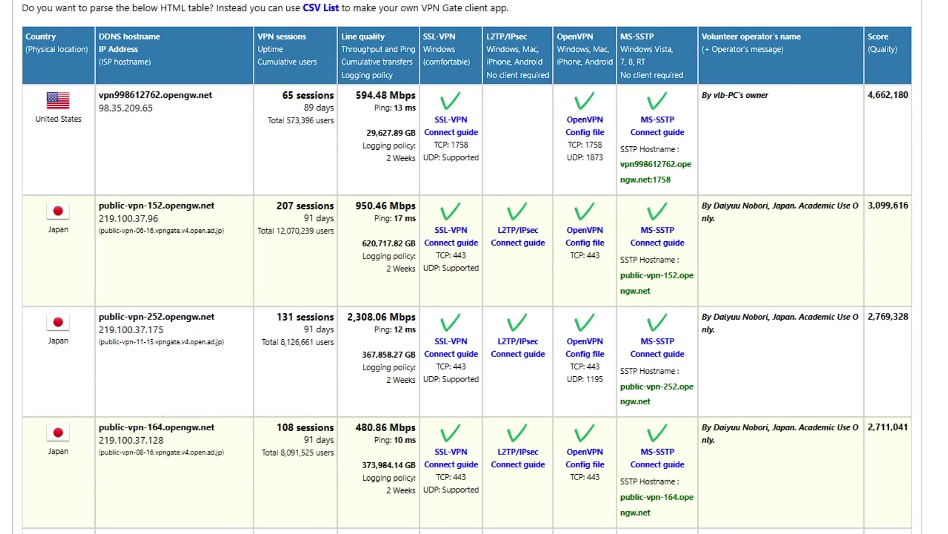
pyautogui.scroll(-2, 359, 270)
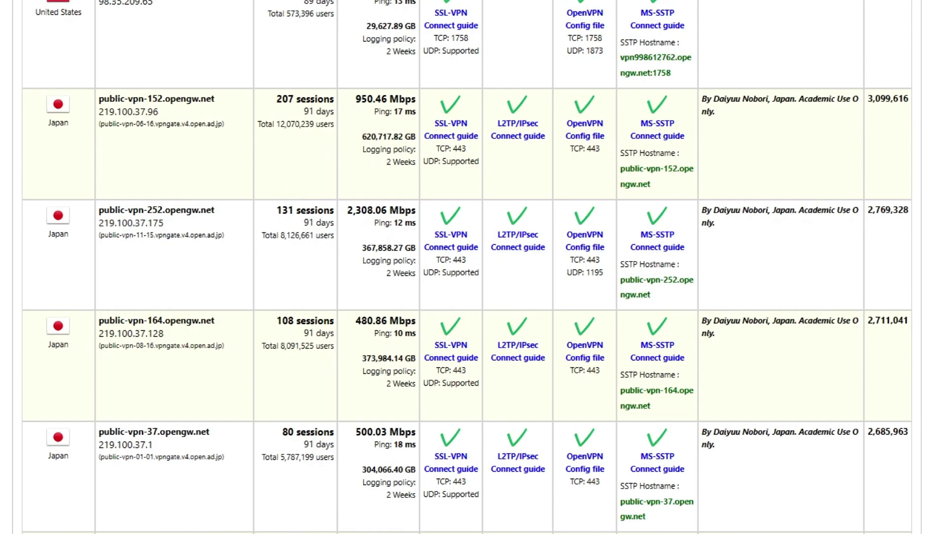
pyautogui.moveTo(217, 209)
pyautogui.mouseDown()
pyautogui.moveTo(98, 209)
pyautogui.moveTo(110, 211)
pyautogui.mouseUp()
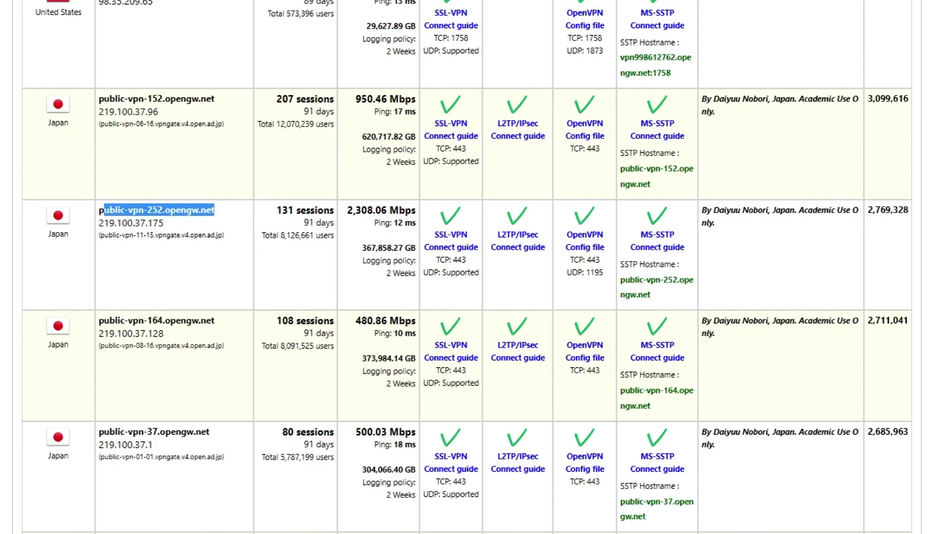
pyautogui.moveTo(216, 99); pyautogui.dragTo(104, 98)
pyautogui.moveTo(98, 213); pyautogui.dragTo(215, 217)
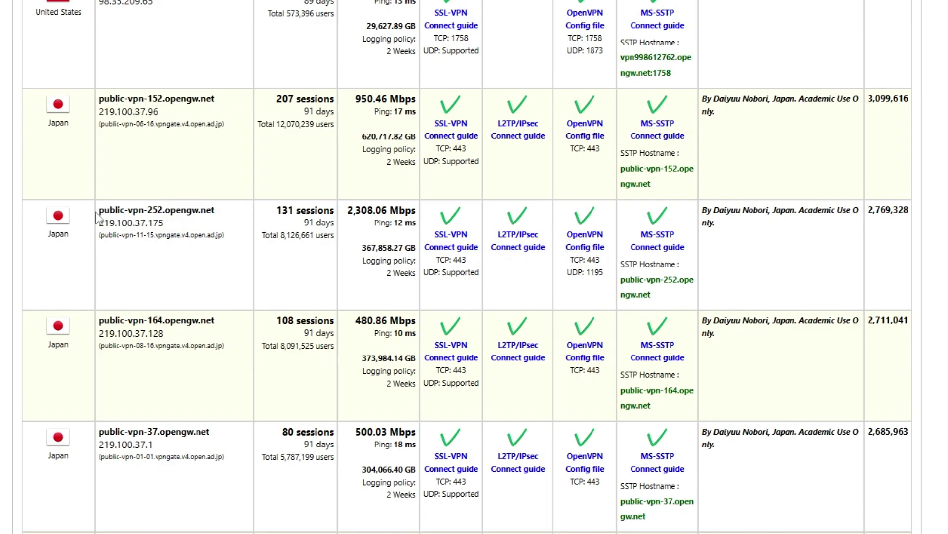
# Step: Copy the hostname public-vpn-252.opengw.net into the VPN Server name field
pyautogui.rightClick(207, 207)
pyautogui.click(242, 224)
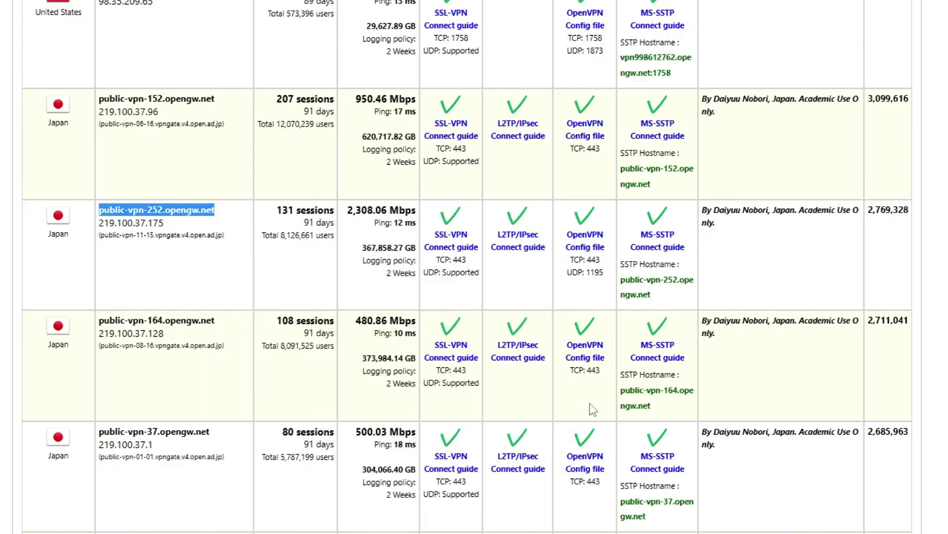
pyautogui.hotkey('alt', 'Tab')
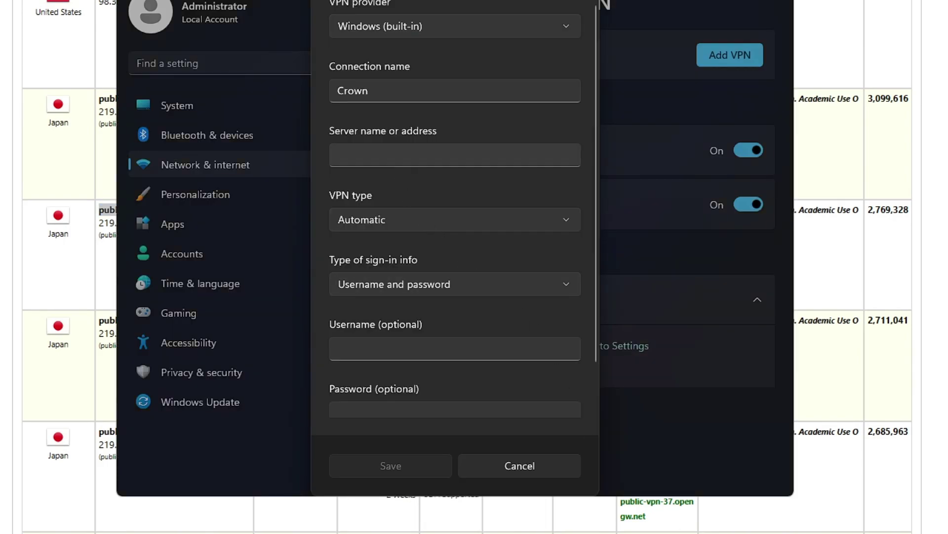
pyautogui.click(405, 156)
pyautogui.rightClick(405, 156)
pyautogui.click(418, 174)
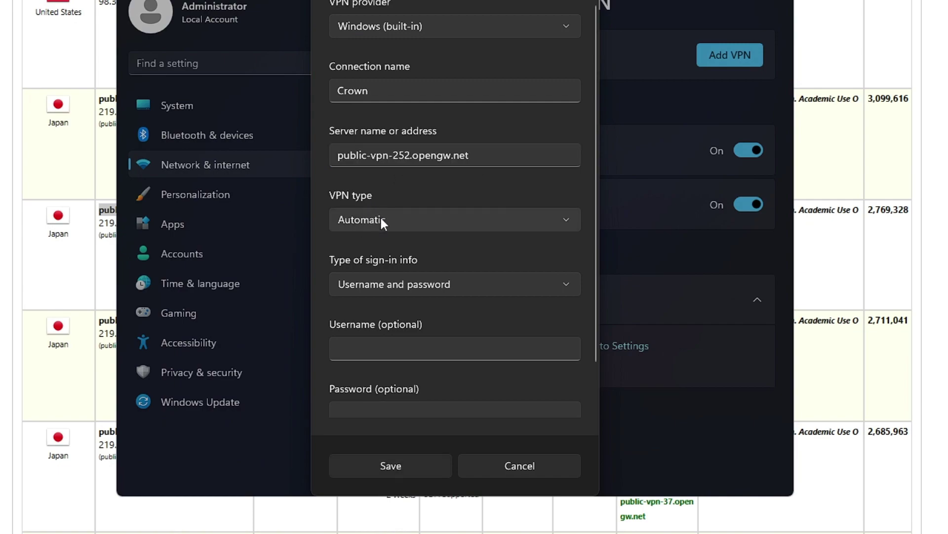
# Step: Set the VPN type to SSTP
pyautogui.click(401, 219)
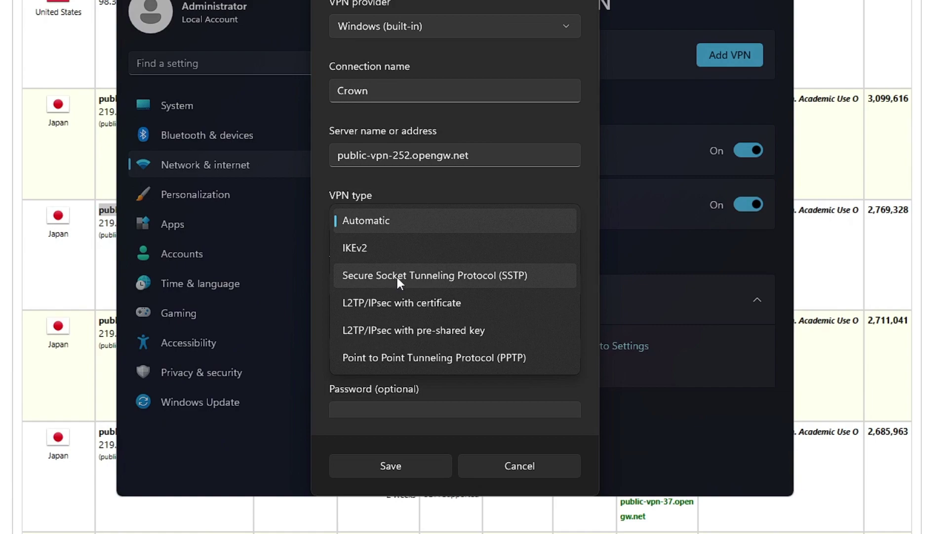
pyautogui.click(509, 285)
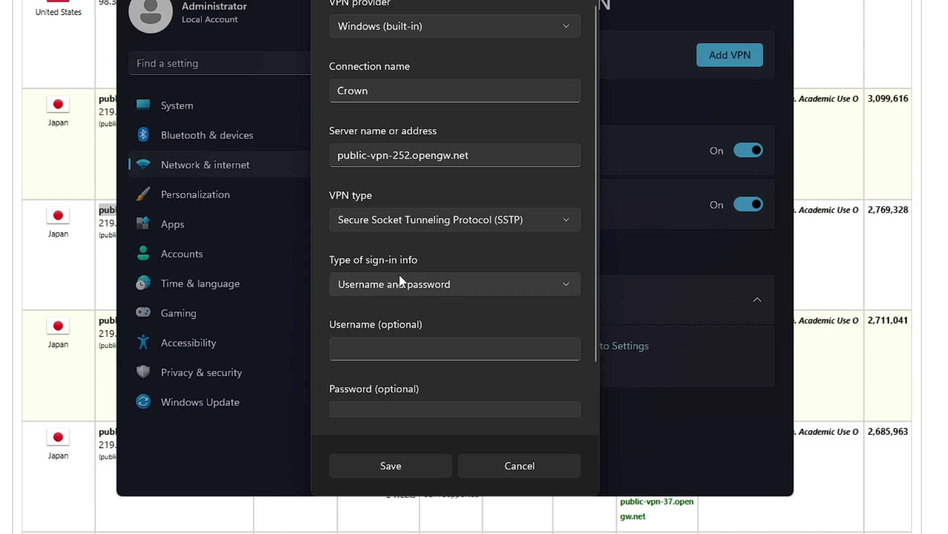
pyautogui.scroll(-2, 415, 284)
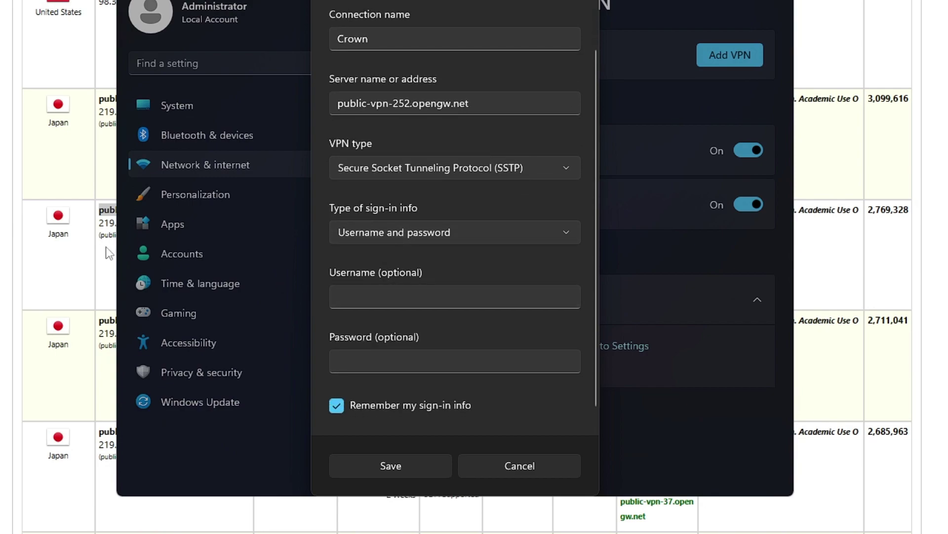
pyautogui.scroll(8, 466, 267)
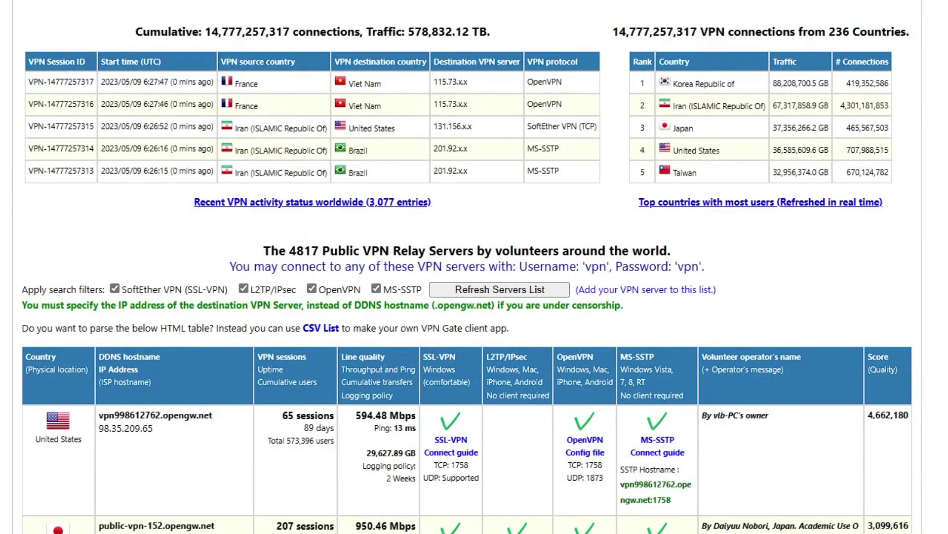
# Step: Enter VPN Gate's shared username and password, then save the Crown connection
pyautogui.moveTo(519, 266); pyautogui.dragTo(705, 266)
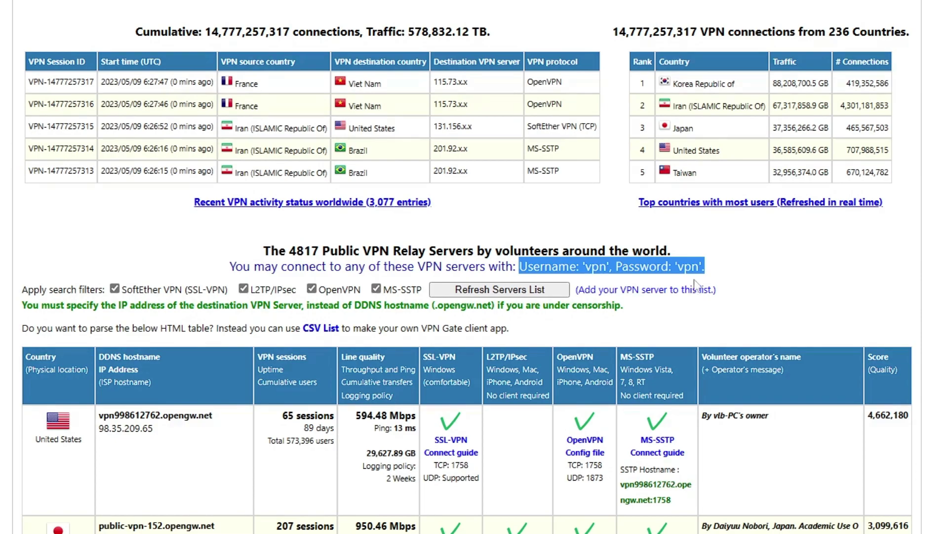
pyautogui.hotkey('alt', 'Tab')
pyautogui.click(420, 301)
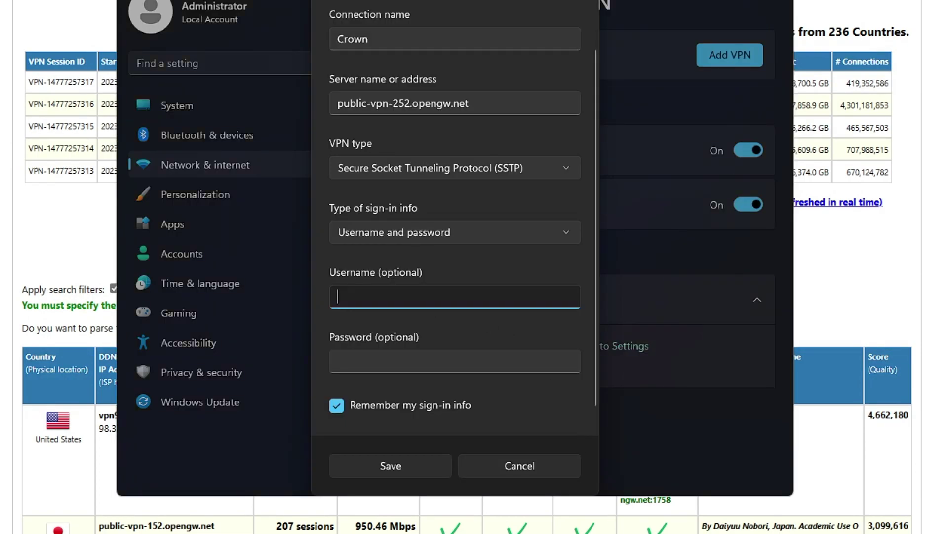
pyautogui.write('vpn')
pyautogui.press('Tab')
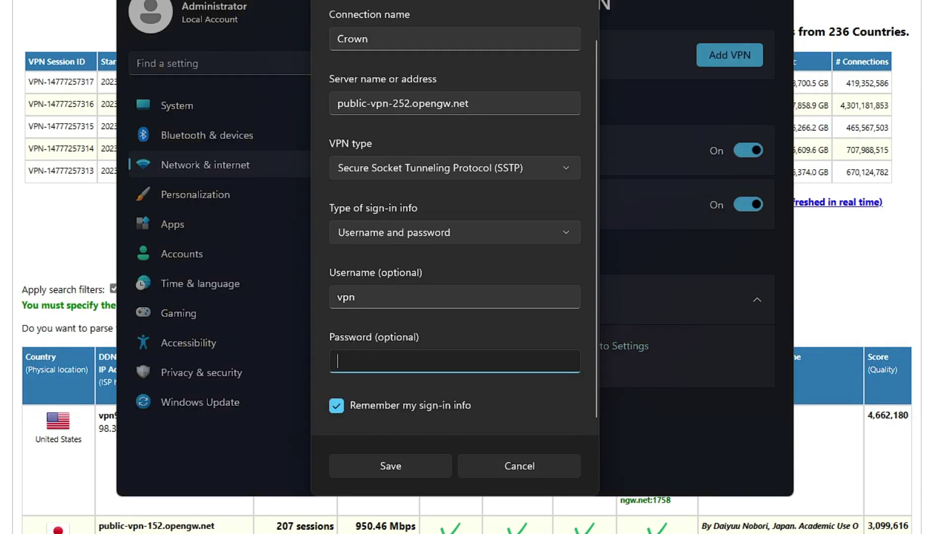
pyautogui.write('vpn')
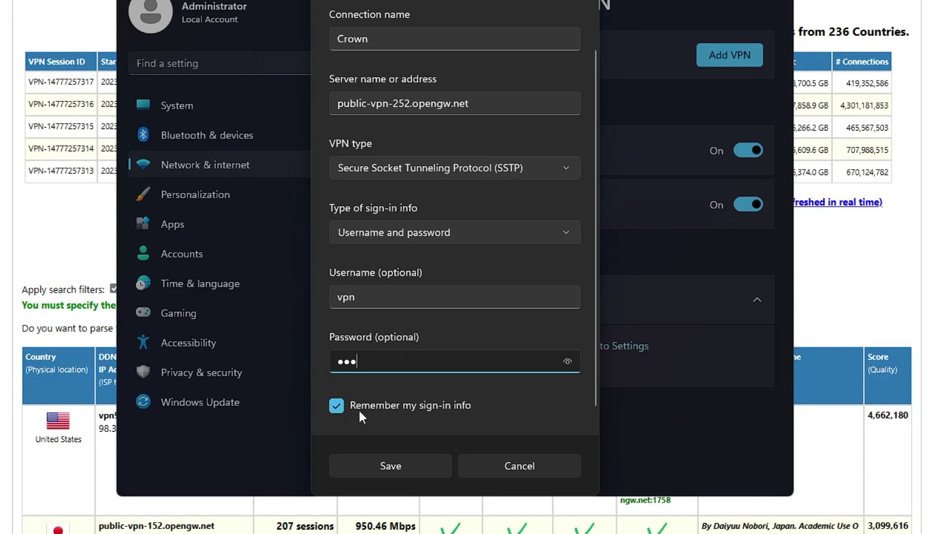
pyautogui.click(404, 465)
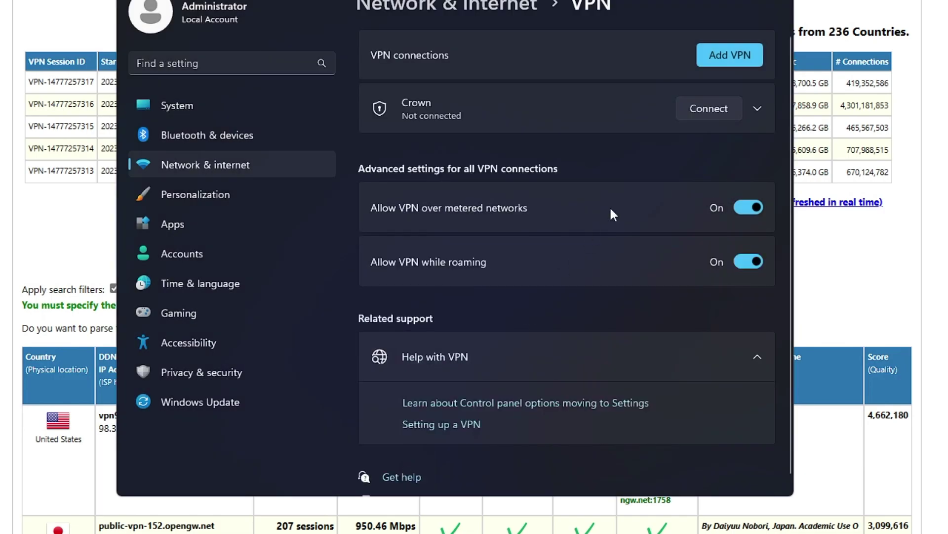
# Step: Connect the Crown VPN and bring the VPN Gate page back to front
pyautogui.click(706, 111)
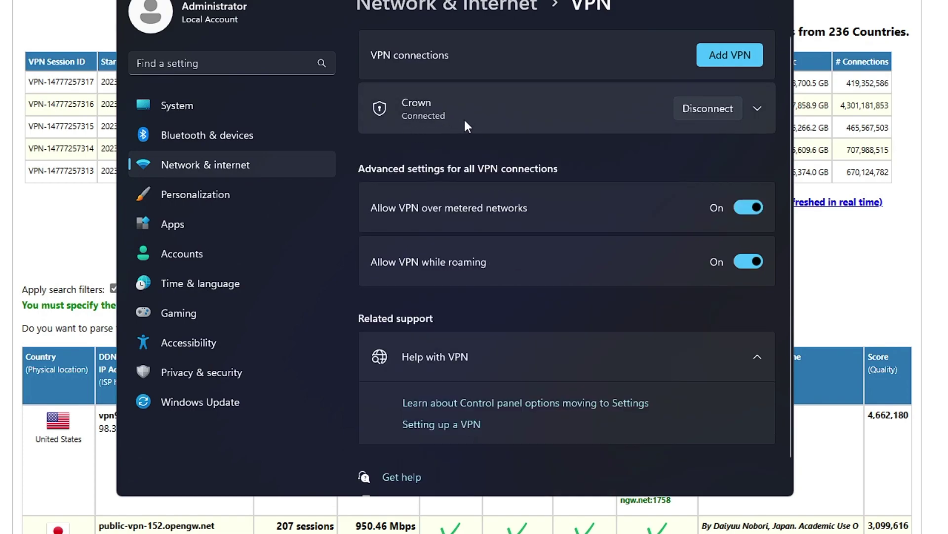
pyautogui.click(10, 80)
pyautogui.scroll(5, 474, 267)
pyautogui.scroll(2, 391, 236)
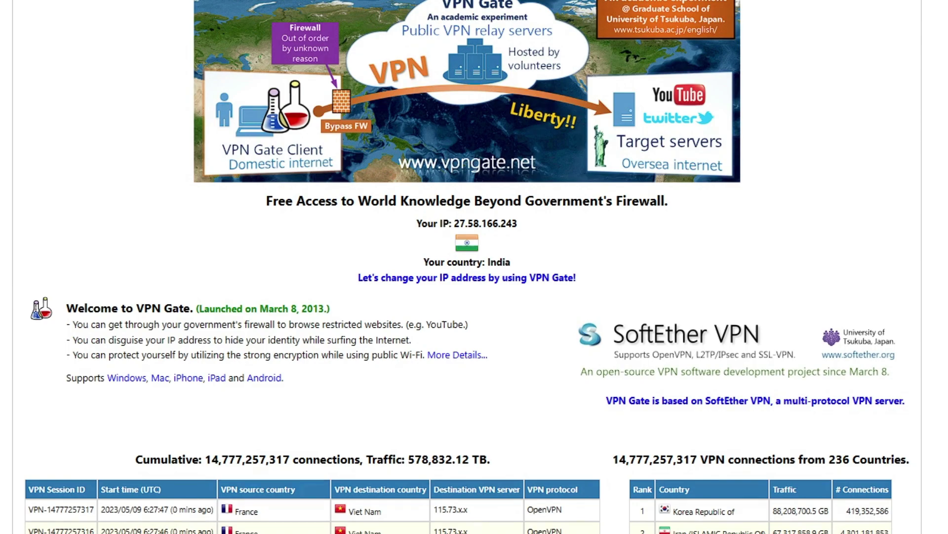
# Step: Reload vpngate.net to confirm the public IP 219.100.37.243 in Japan, then browse the server list
pyautogui.press('F5')
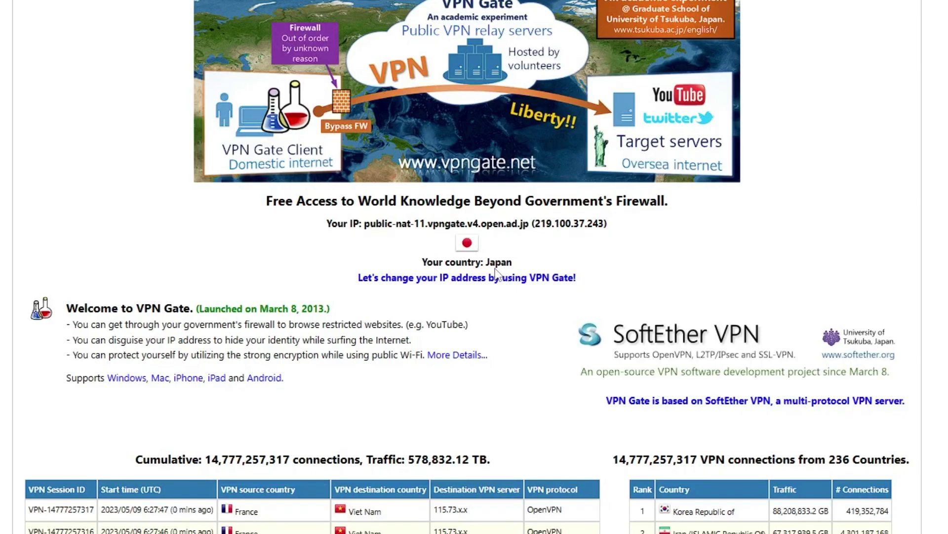
pyautogui.scroll(-5, 498, 271)
pyautogui.scroll(-5, 483, 280)
pyautogui.scroll(-5, 332, 276)
pyautogui.scroll(-5, 176, 275)
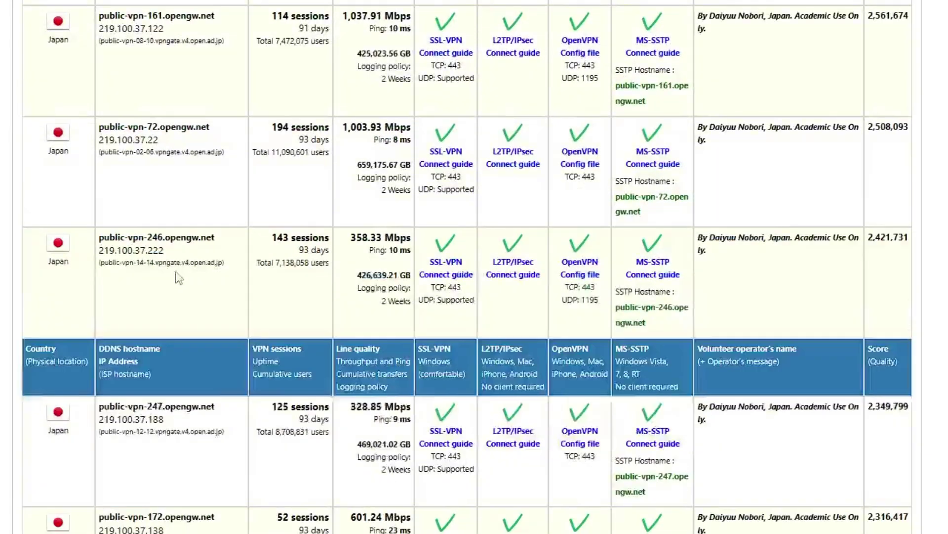
pyautogui.scroll(-4, 104, 319)
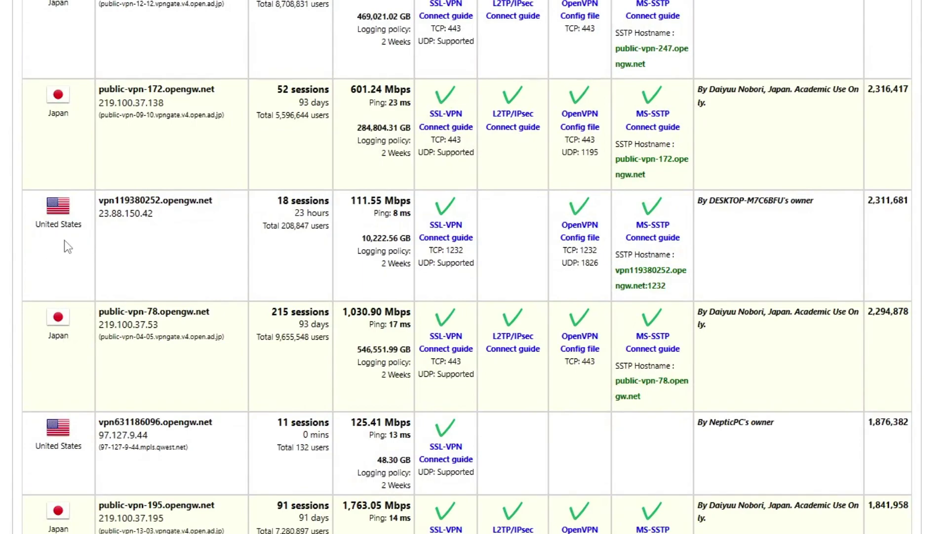